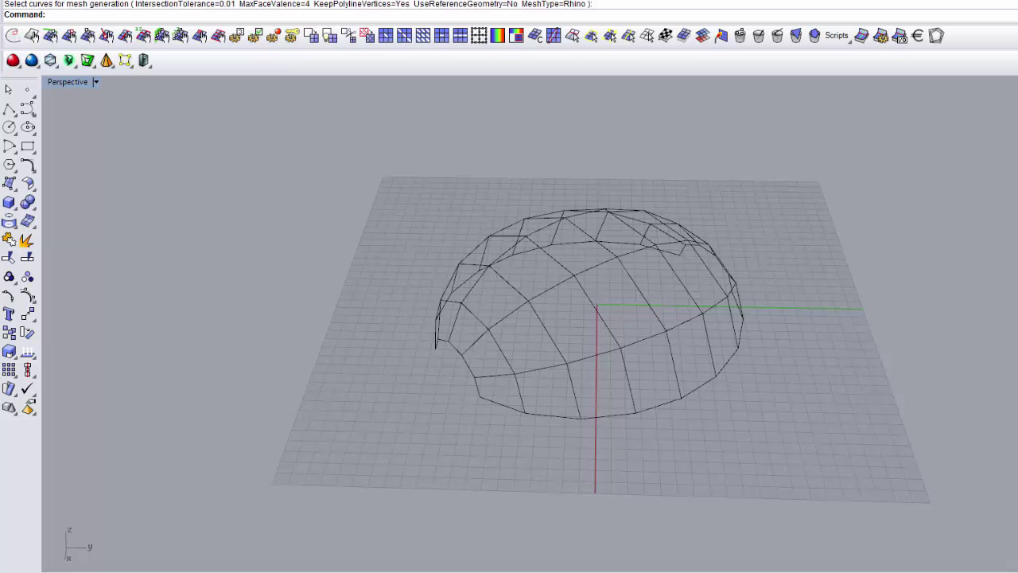
# Step: Orbit the Perspective view around the dome network and clear the curve selection
pyautogui.scroll(-4, 659, 357)
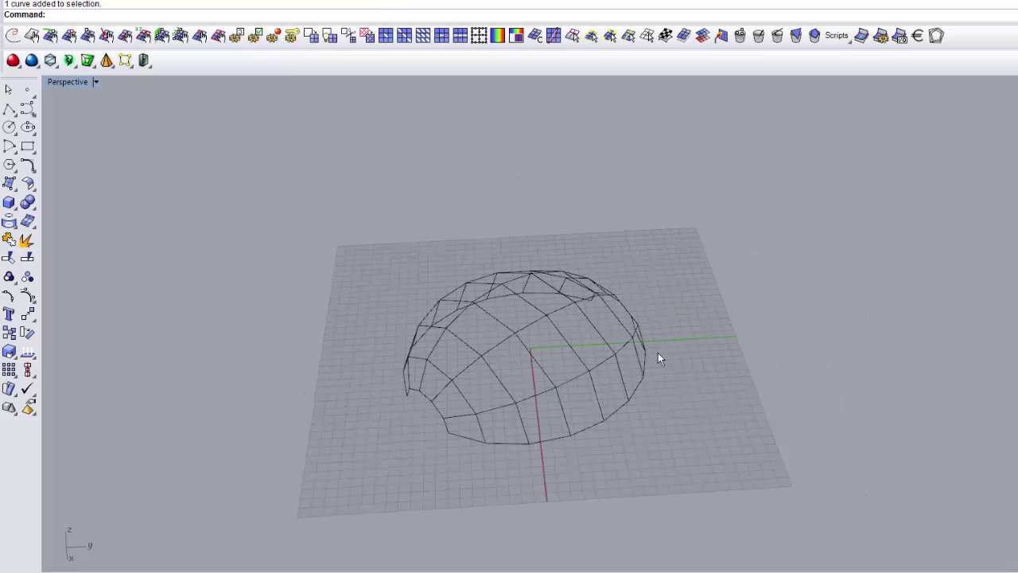
pyautogui.scroll(3, 684, 338)
pyautogui.moveTo(647, 341); pyautogui.dragTo(661, 377, button='right')
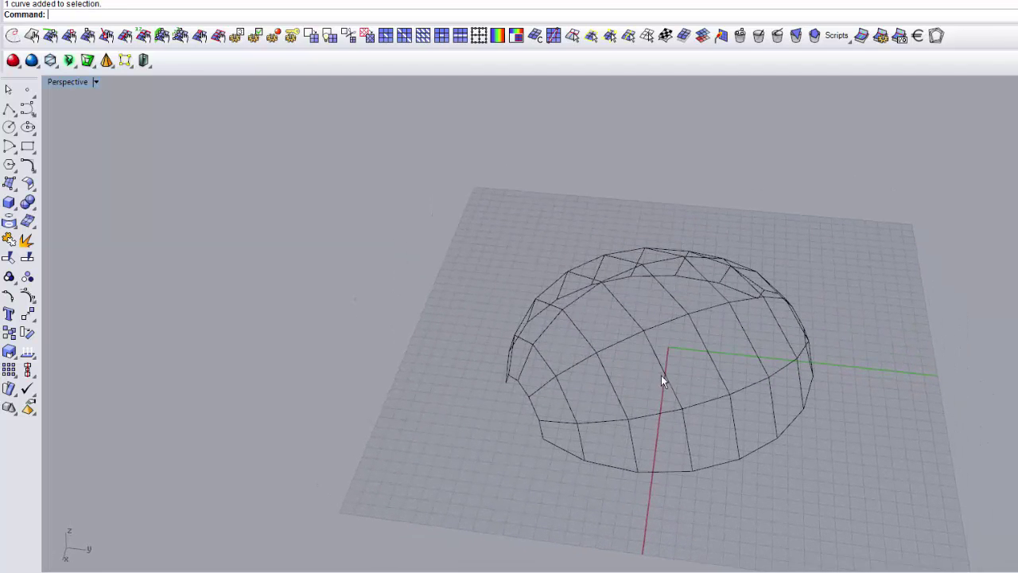
pyautogui.press('Escape')
pyautogui.scroll(-2, 595, 321)
pyautogui.moveTo(595, 350); pyautogui.dragTo(663, 256, button='right')
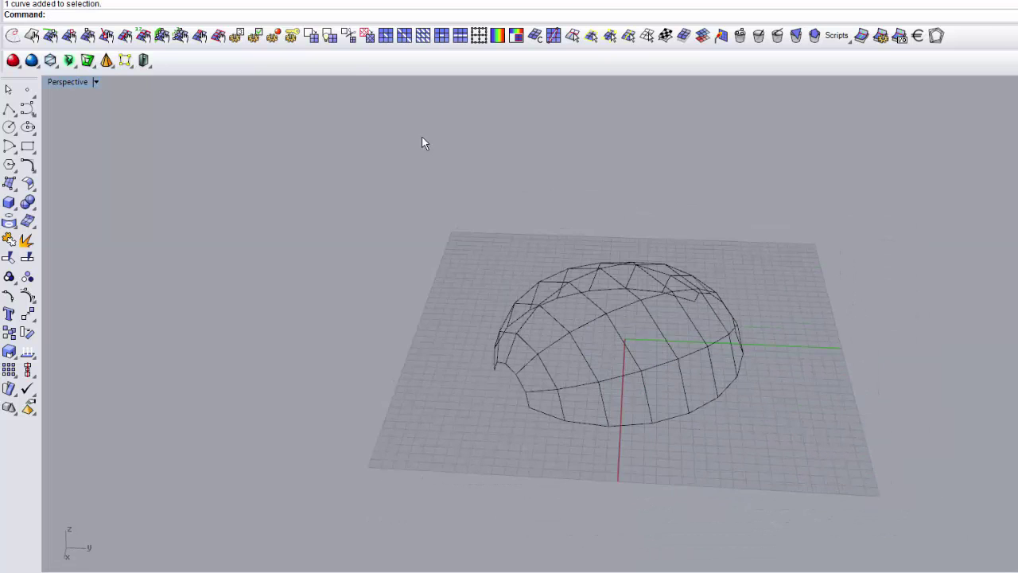
# Step: Generate a trial mesh from all the dome's curves, inspect it, then delete it
pyautogui.click(367, 36)
pyautogui.moveTo(415, 181); pyautogui.dragTo(834, 494)
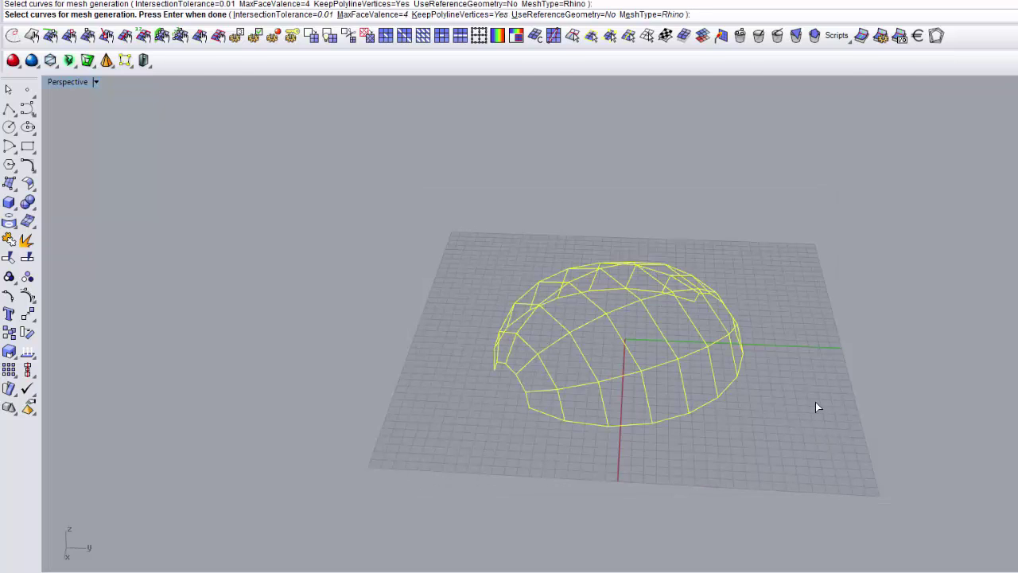
pyautogui.press('Return')
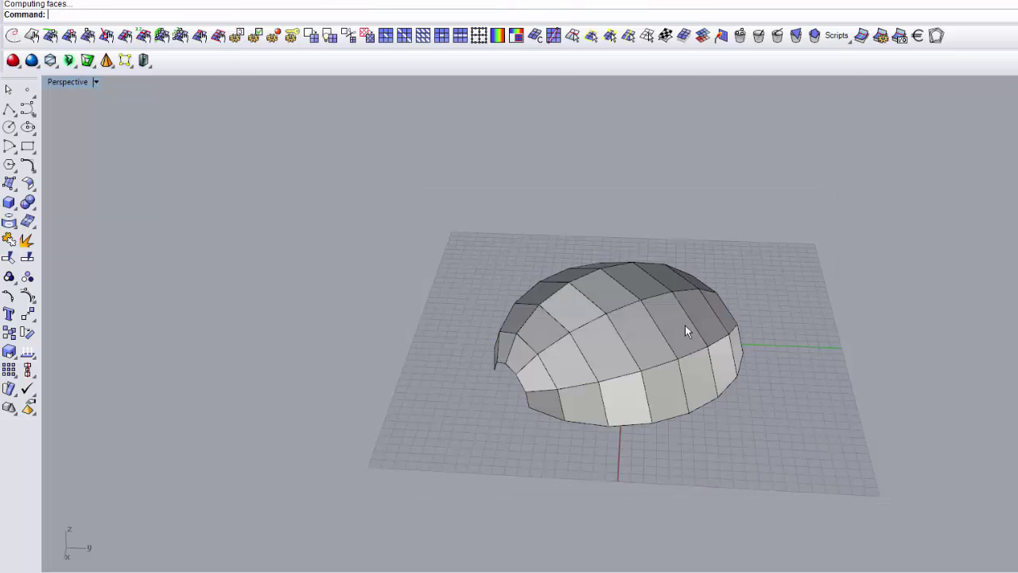
pyautogui.click(647, 327)
pyautogui.moveTo(647, 328); pyautogui.dragTo(542, 443, button='right')
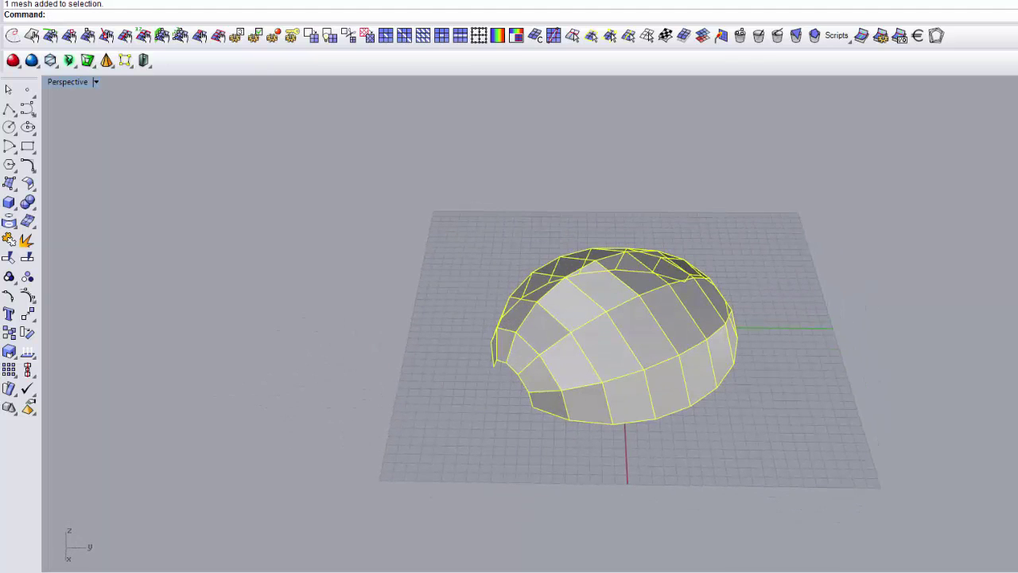
pyautogui.press('Delete')
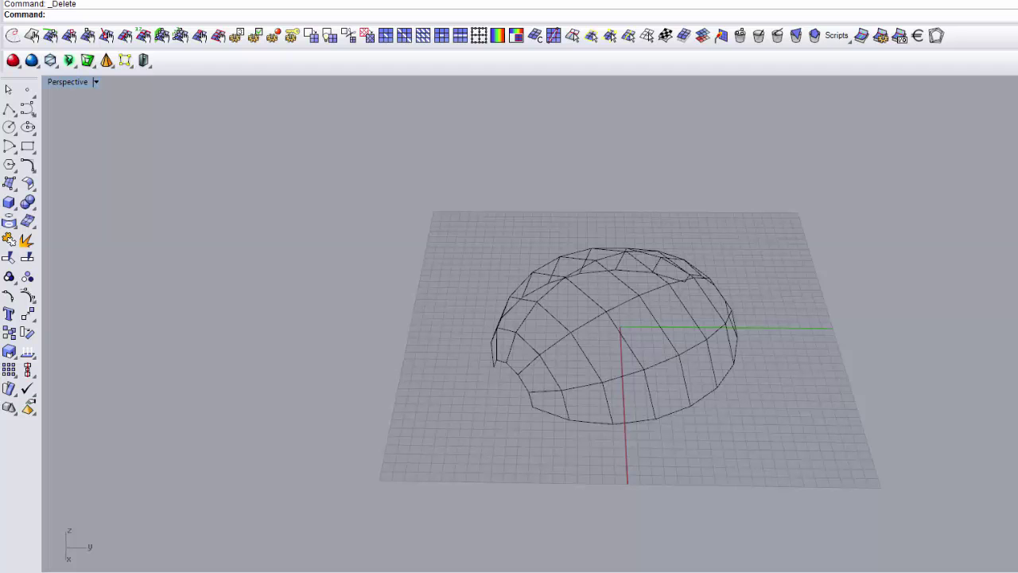
# Step: Swing the view about 90° and select one four-sided cell curve from the Selection Menu
pyautogui.click(625, 338)
pyautogui.moveTo(627, 336); pyautogui.dragTo(658, 333, button='right')
pyautogui.moveTo(589, 335); pyautogui.dragTo(306, 342, button='right')
pyautogui.press('Escape')
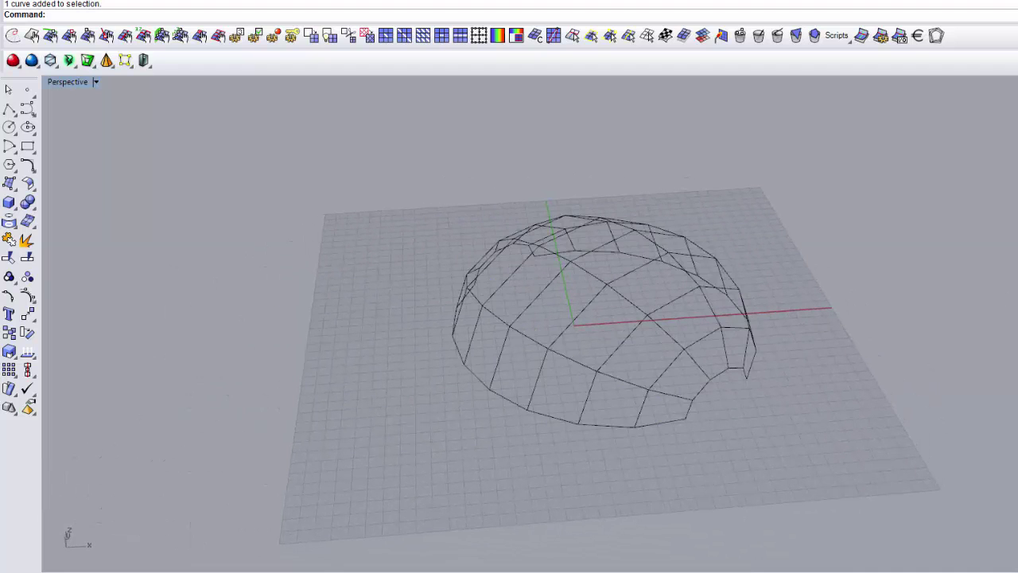
pyautogui.moveTo(743, 338); pyautogui.dragTo(496, 380, button='right')
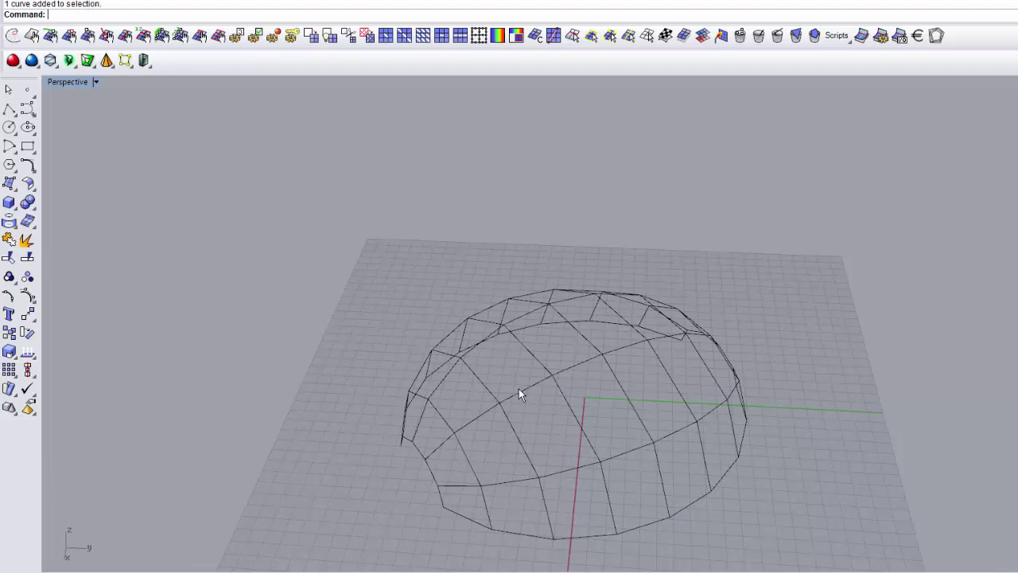
pyautogui.click(519, 390)
pyautogui.click(566, 420)
pyautogui.scroll(-3, 611, 304)
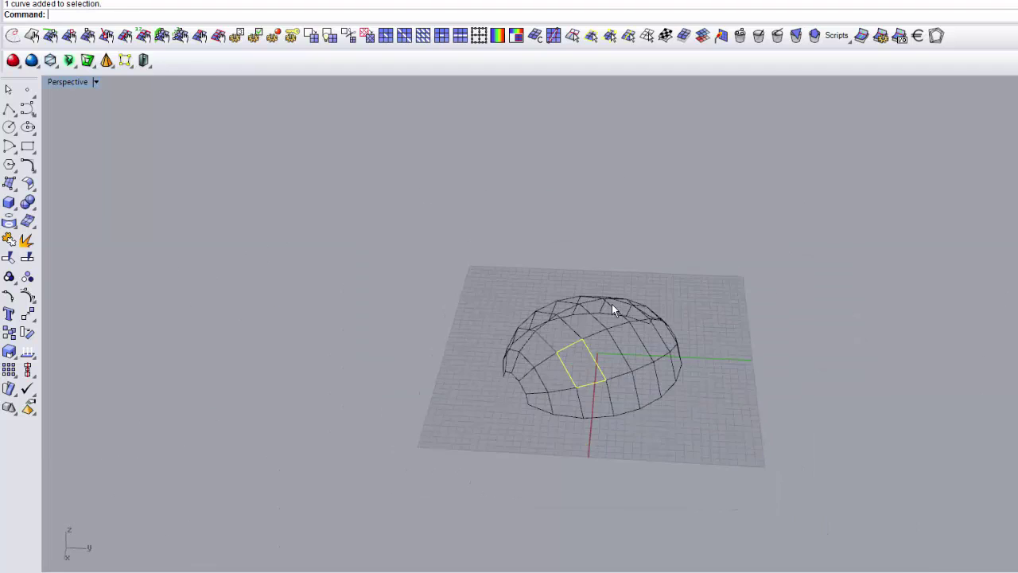
pyautogui.moveTo(612, 304); pyautogui.dragTo(668, 320, button='right')
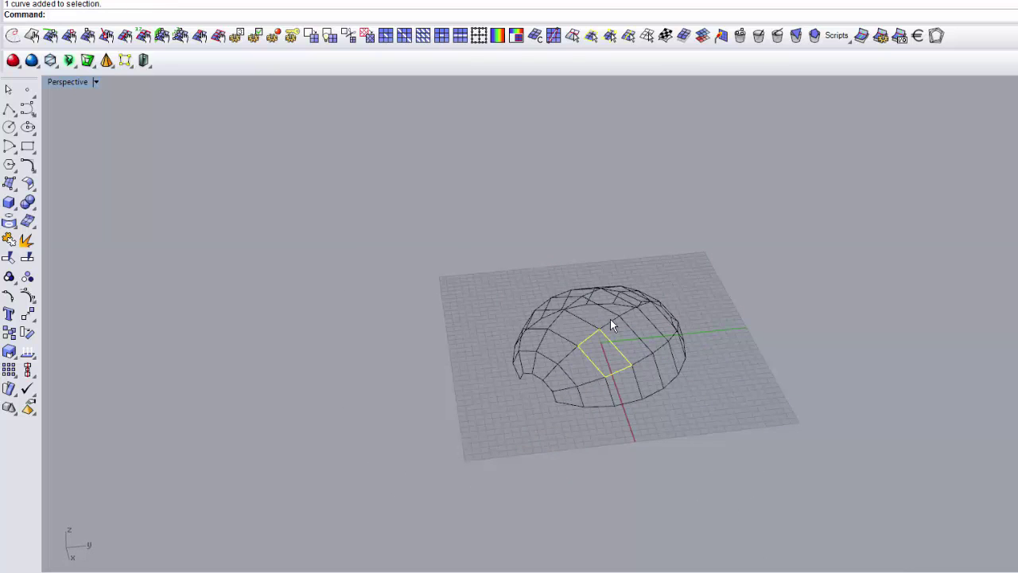
# Step: Window-select all the dome curves and generate a quad mesh with ET Mesh From Curves
pyautogui.press('Delete')
pyautogui.click(352, 37)
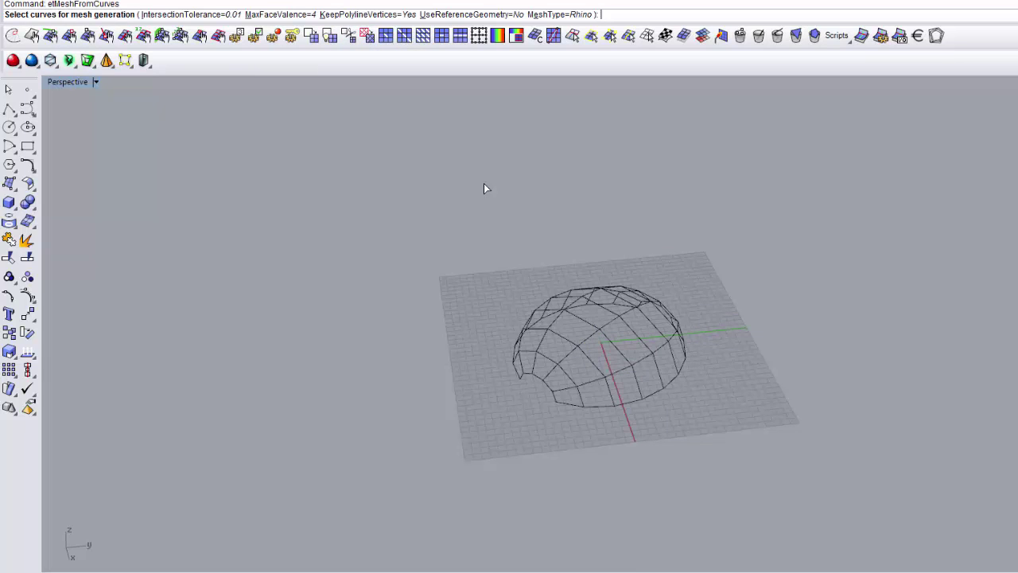
pyautogui.moveTo(391, 169)
pyautogui.mouseDown()
pyautogui.moveTo(709, 432)
pyautogui.moveTo(775, 403)
pyautogui.mouseUp()
pyautogui.press('Return')
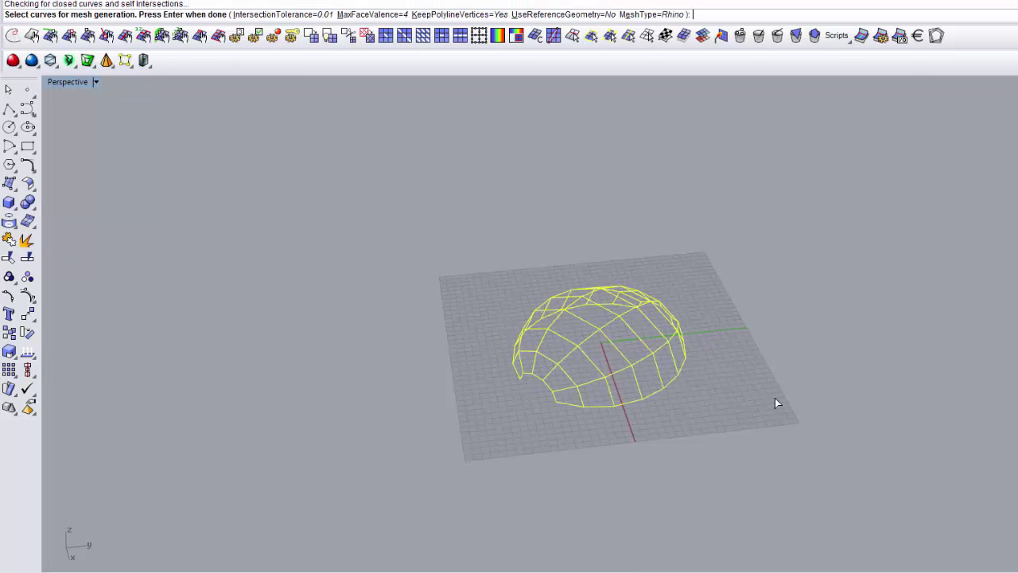
# Step: Tilt the view higher over the new shaded mesh dome and briefly select it
pyautogui.scroll(2, 775, 403)
pyautogui.moveTo(769, 398); pyautogui.dragTo(587, 367, button='right')
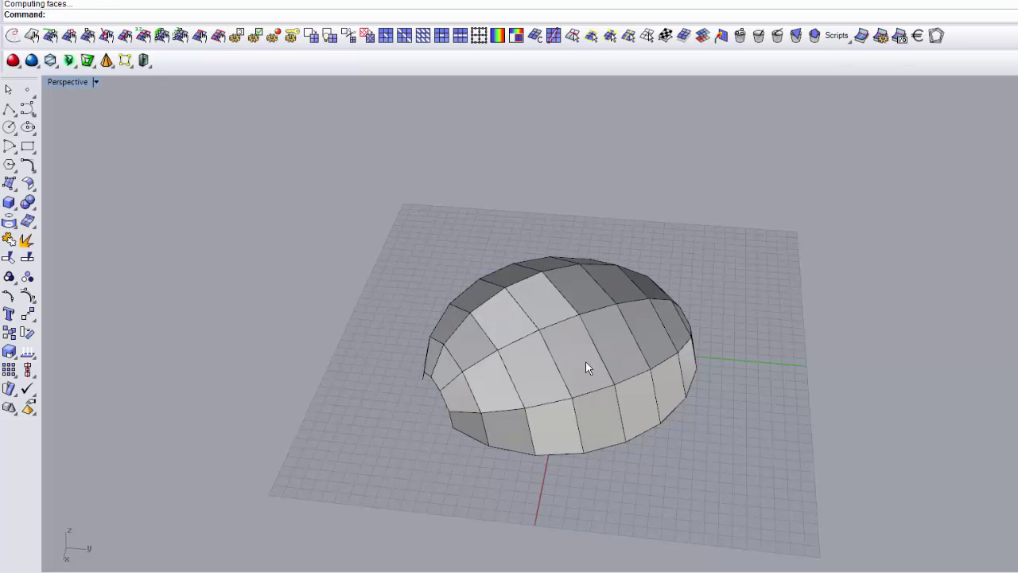
pyautogui.click(586, 367)
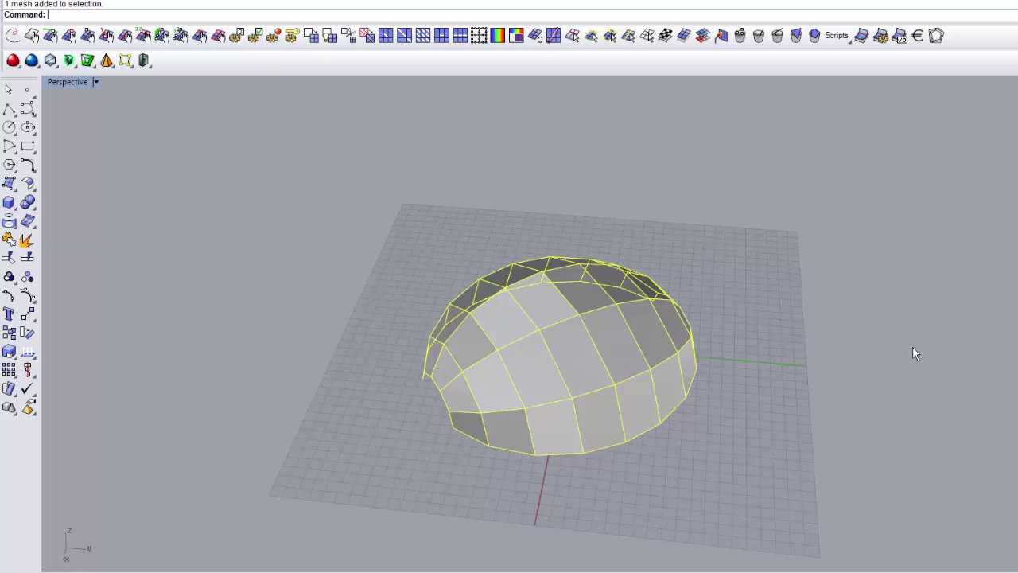
pyautogui.click(892, 339)
pyautogui.click(367, 35)
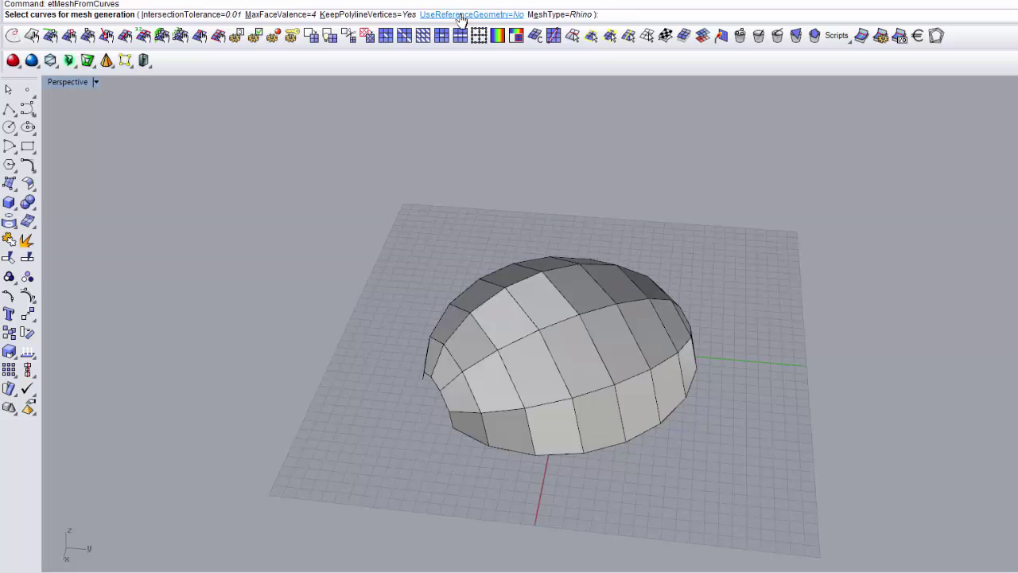
# Step: Cancel the pending etMeshFromCurves command after reviewing its UseReferenceGeometry options
pyautogui.press('Return')
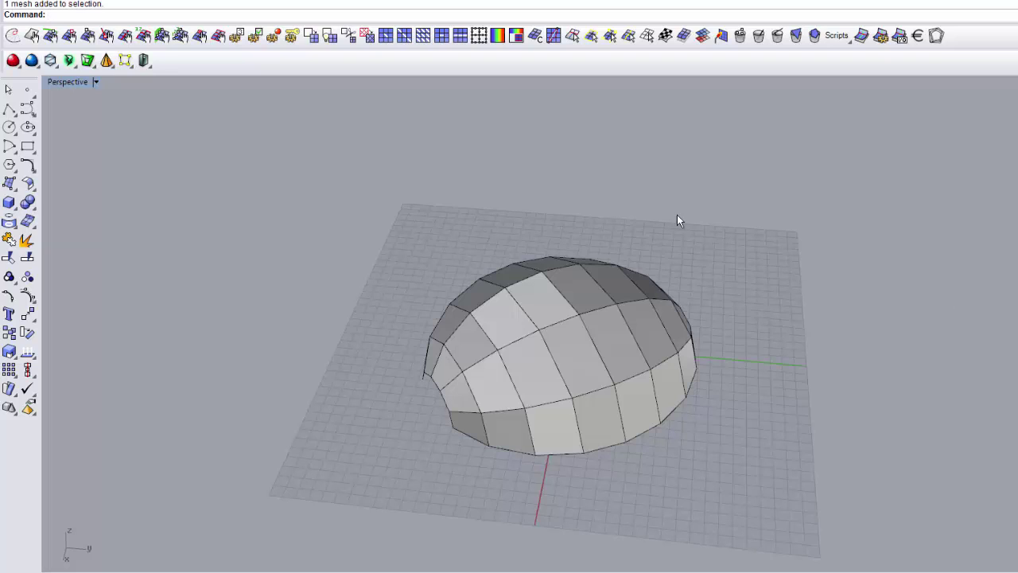
# Step: Extract the dome mesh's polylines with ET Extract Mesh Polylines, Mode set to Curves
pyautogui.click(646, 36)
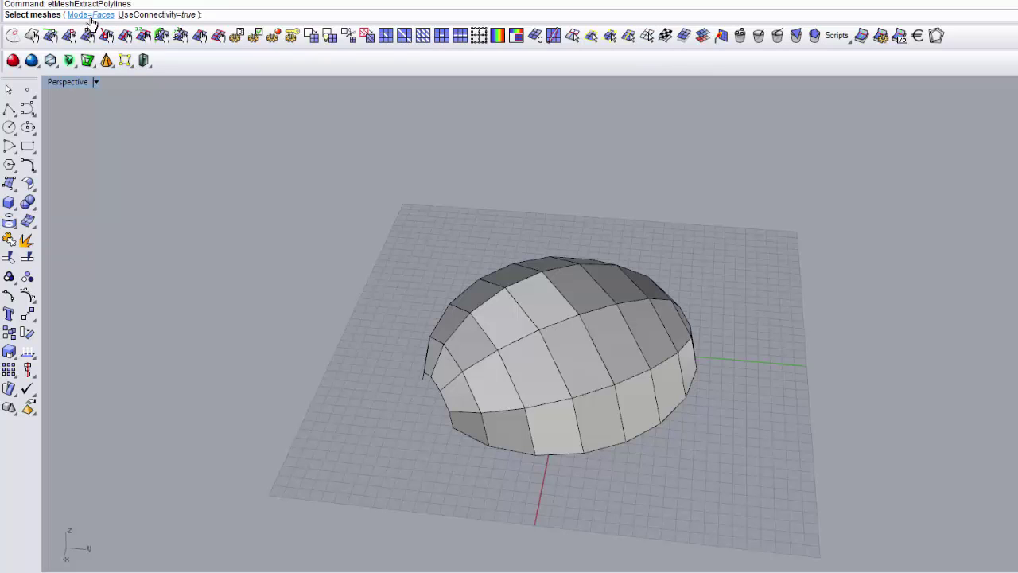
pyautogui.click(90, 16)
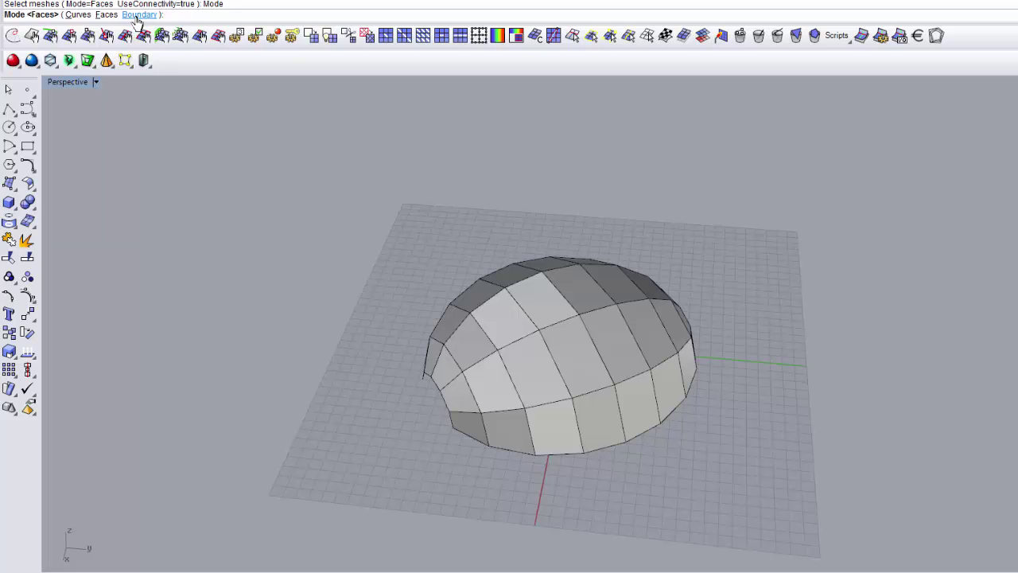
pyautogui.click(77, 16)
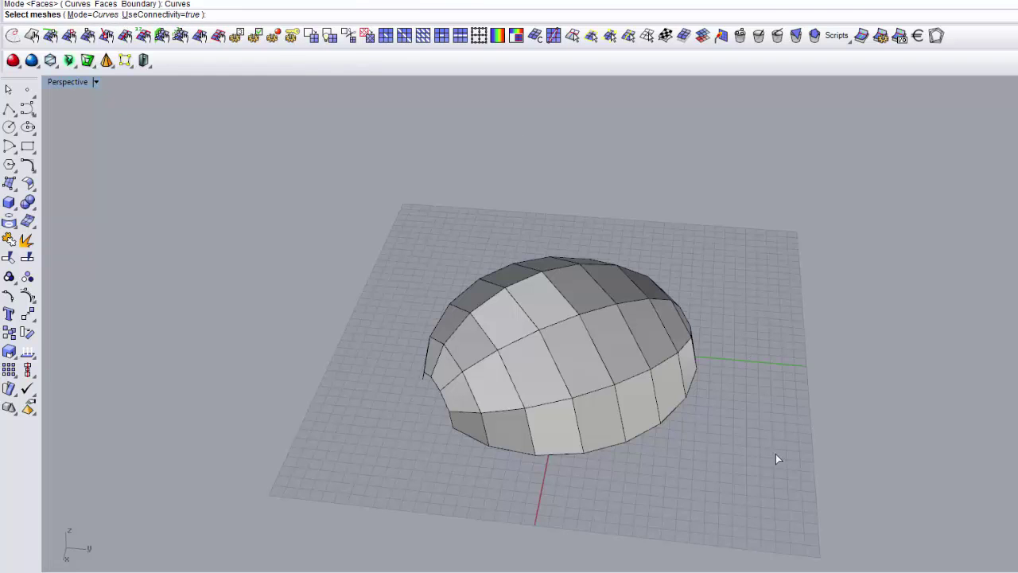
pyautogui.click(572, 342)
pyautogui.press('Return')
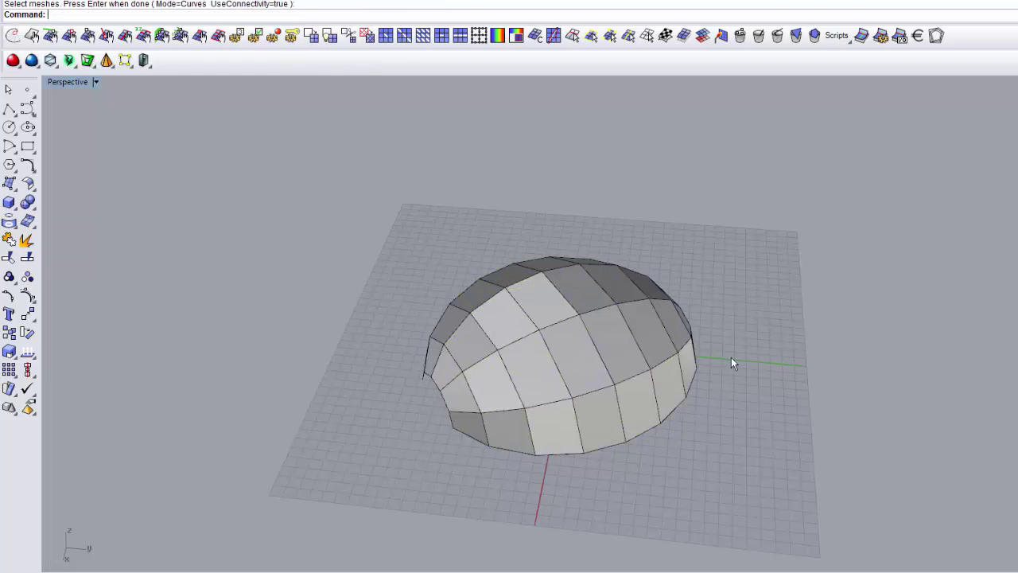
# Step: Hide the dome mesh and try selecting its ring and meridian curves, undoing a deletion
pyautogui.click(567, 357)
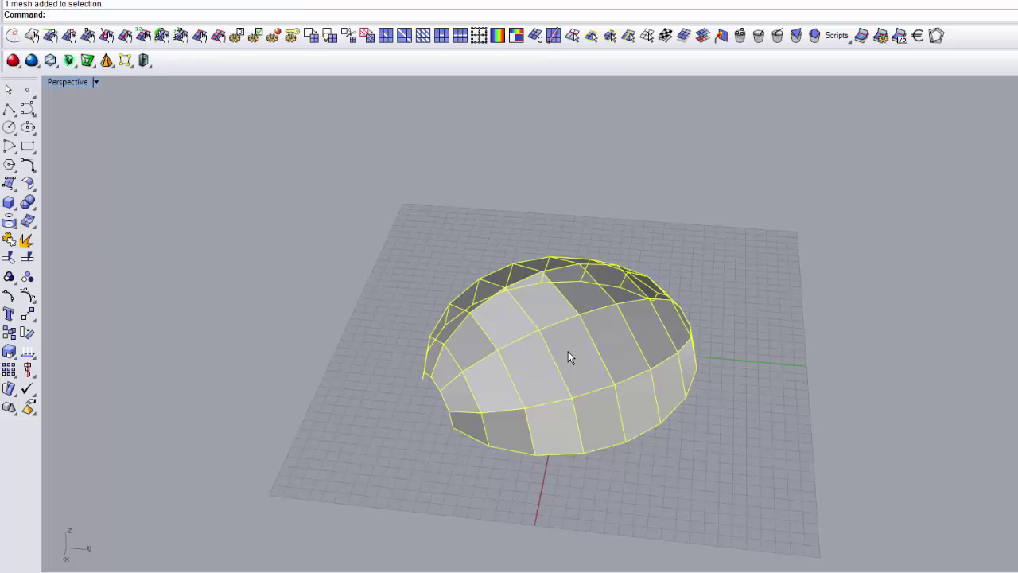
pyautogui.write('hide')
pyautogui.press('Return')
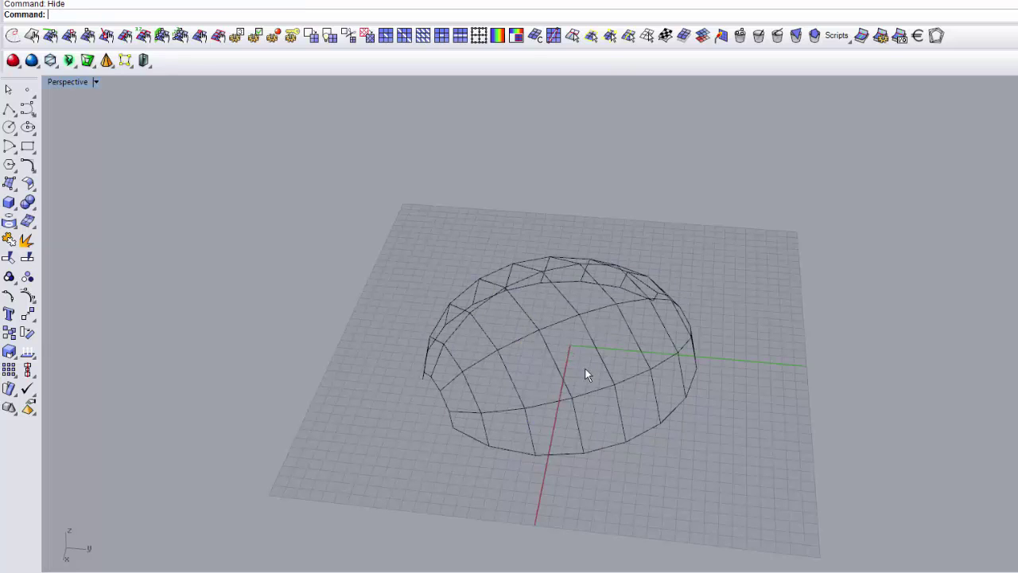
pyautogui.click(519, 338)
pyautogui.click(535, 405)
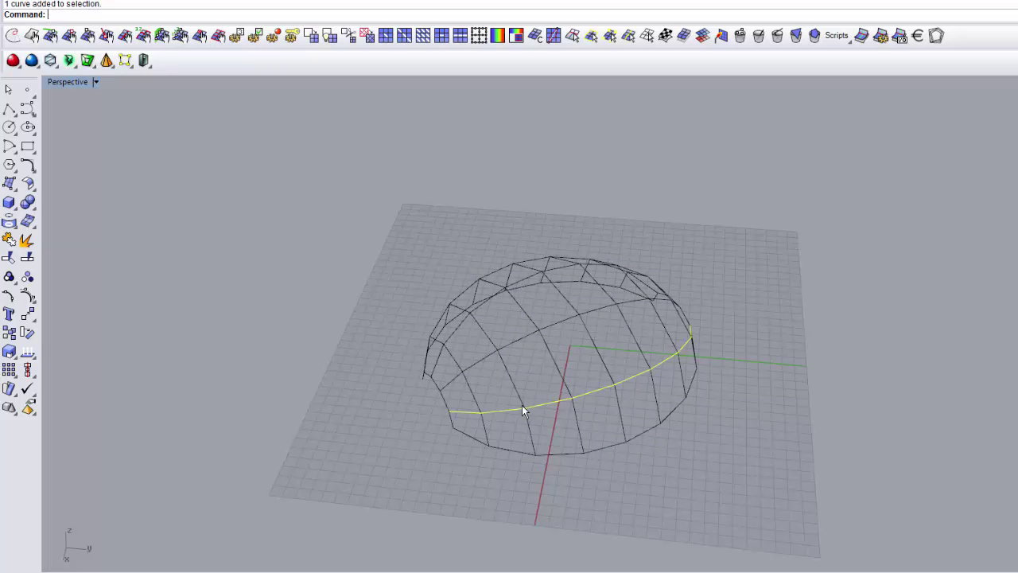
pyautogui.click(513, 385)
pyautogui.click(468, 398)
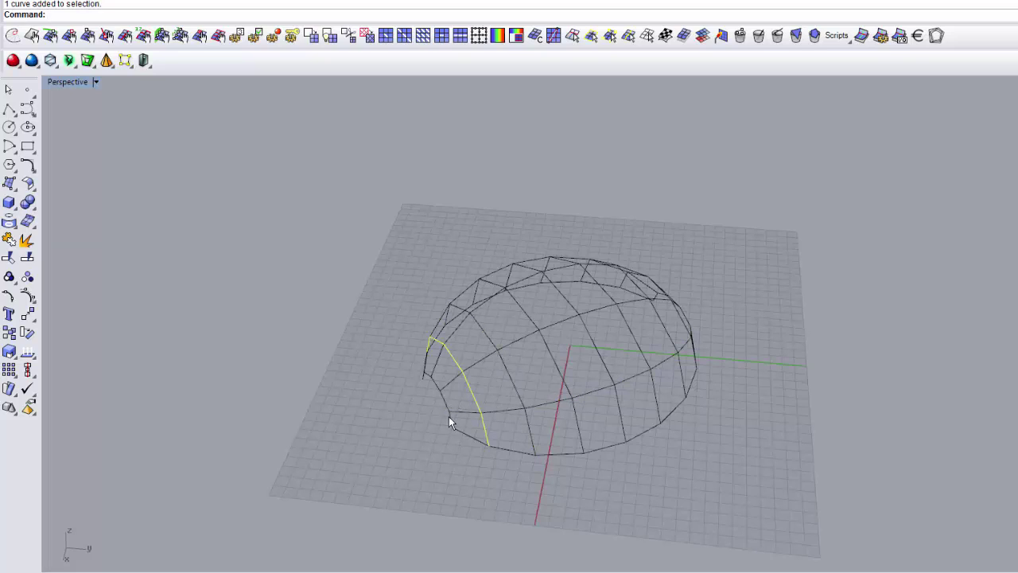
pyautogui.click(659, 472)
pyautogui.hotkey('ctrl', 'z')
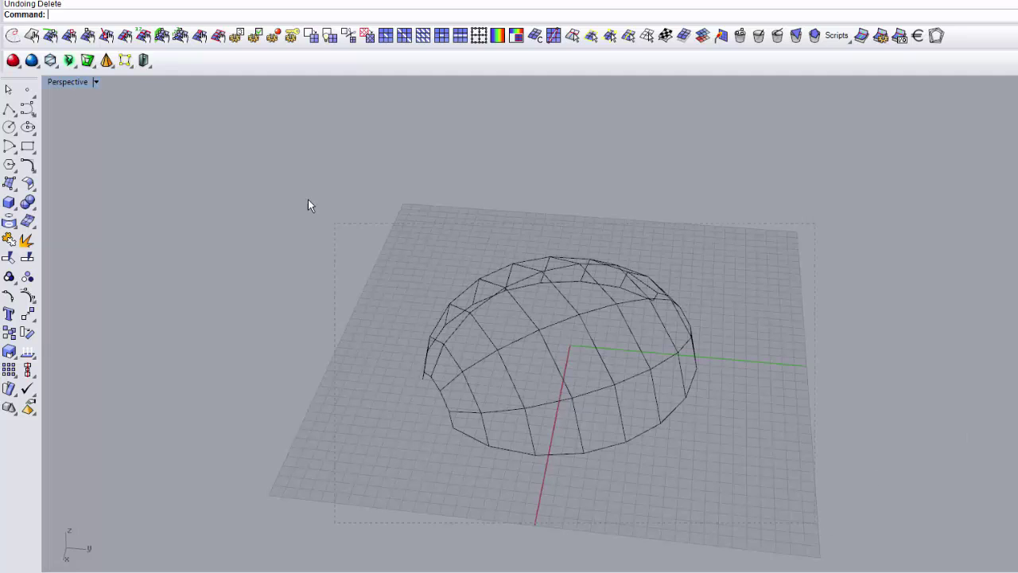
# Step: Delete all 12 dome curves and bring the hidden mesh back with Show
pyautogui.moveTo(308, 199); pyautogui.dragTo(307, 184)
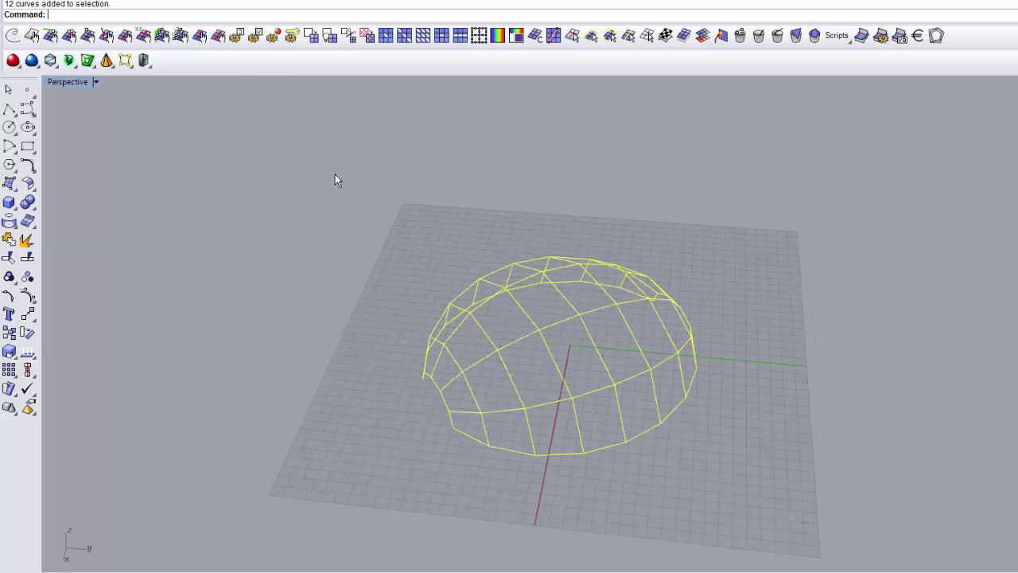
pyautogui.press('Delete')
pyautogui.write('Show')
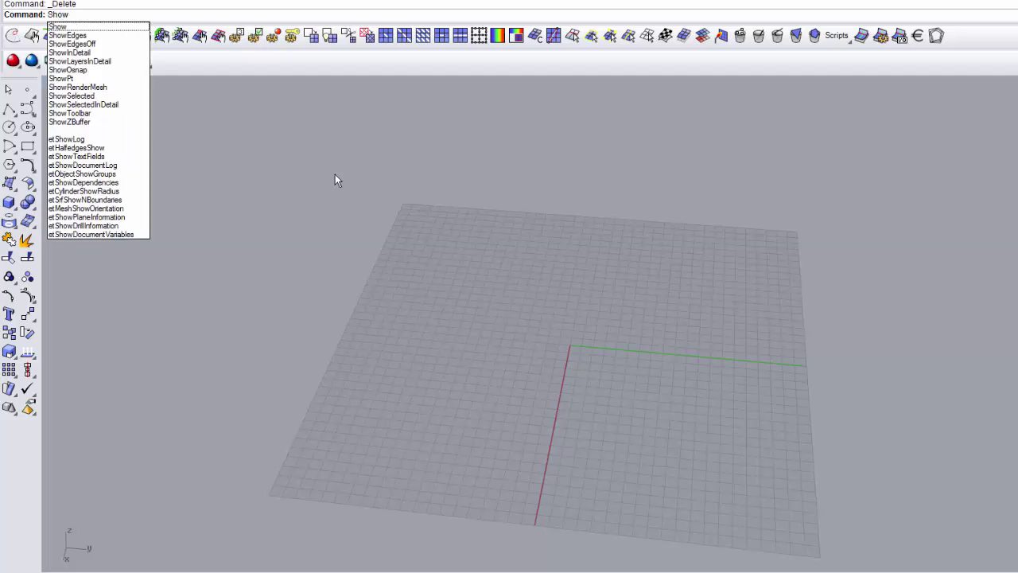
pyautogui.press('Return')
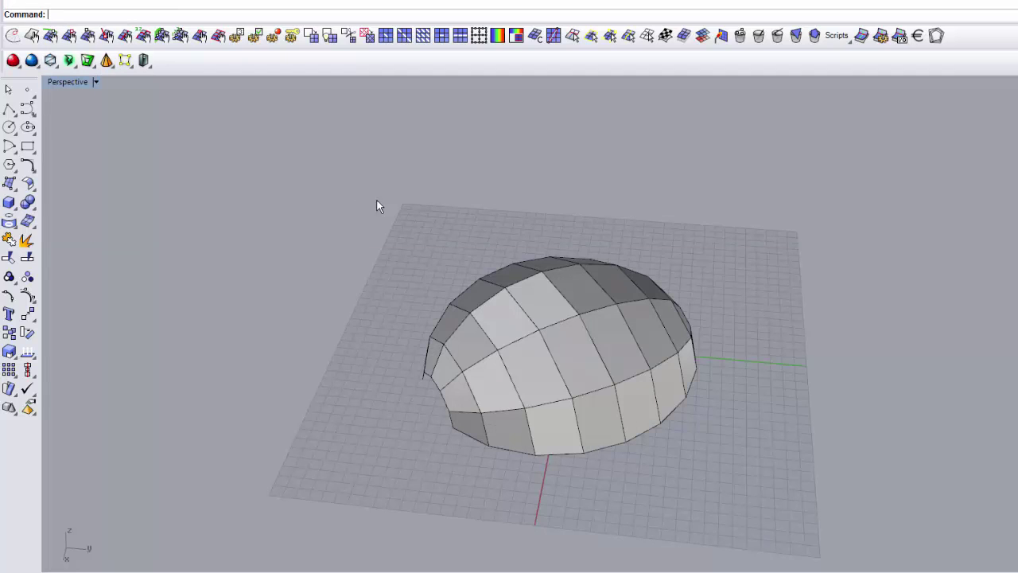
pyautogui.click(502, 303)
pyautogui.click(409, 268)
# Step: Start ET Mesh Geodesic on the dome mesh and set its start point on a vertex
pyautogui.click(552, 36)
pyautogui.moveTo(541, 274); pyautogui.dragTo(557, 334, button='right')
pyautogui.scroll(-5, 557, 334)
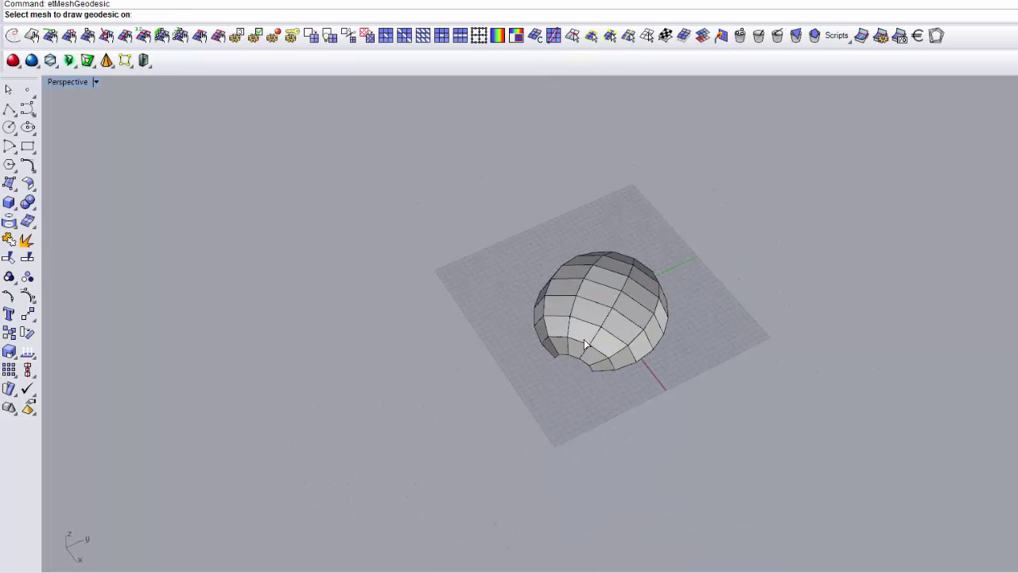
pyautogui.scroll(10, 567, 367)
pyautogui.scroll(-5, 609, 320)
pyautogui.scroll(2, 597, 275)
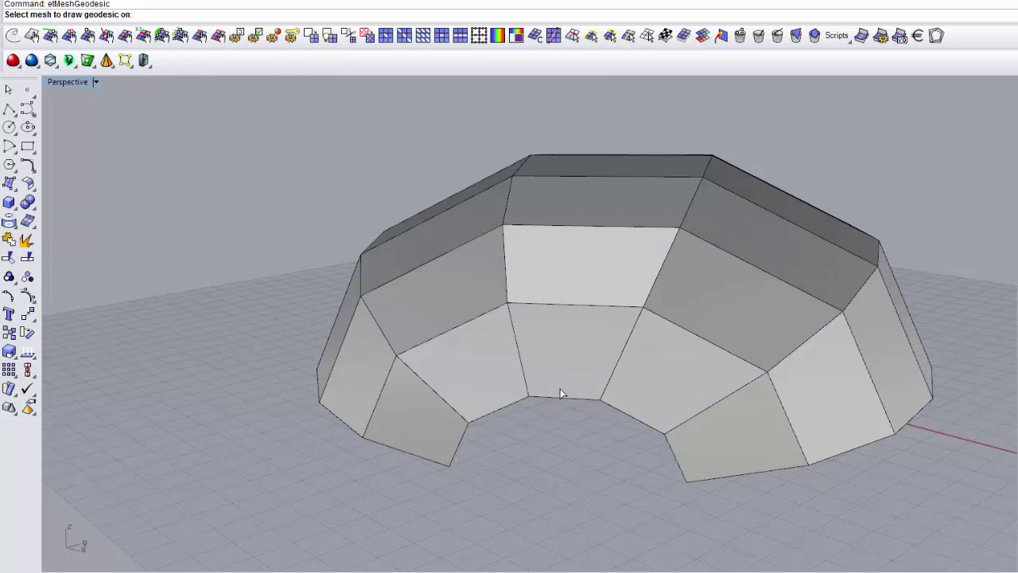
pyautogui.click(568, 342)
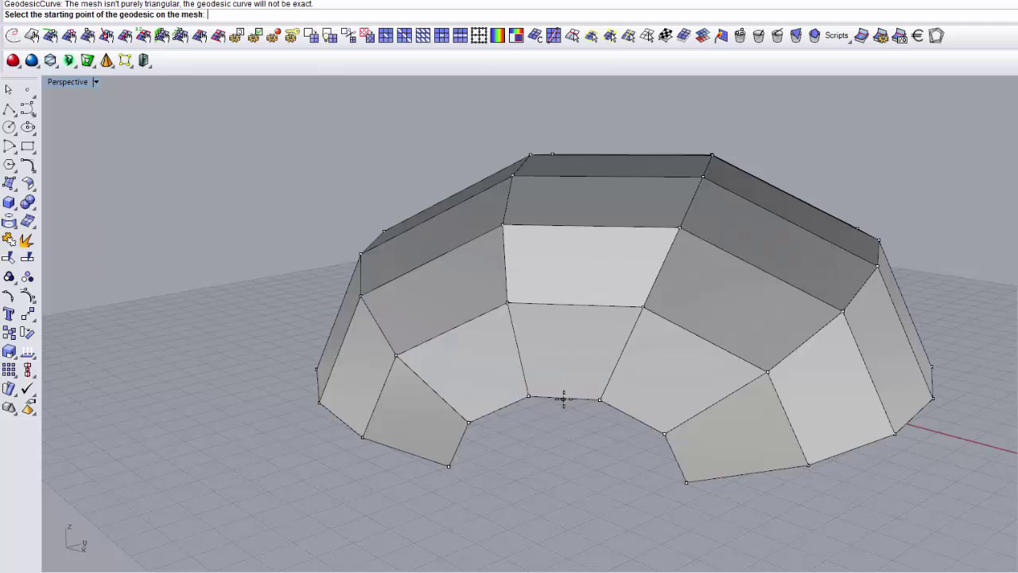
pyautogui.click(597, 402)
# Step: Set the geodesic's end point on another vertex, then view the dome from above
pyautogui.moveTo(599, 338); pyautogui.dragTo(463, 305, button='right')
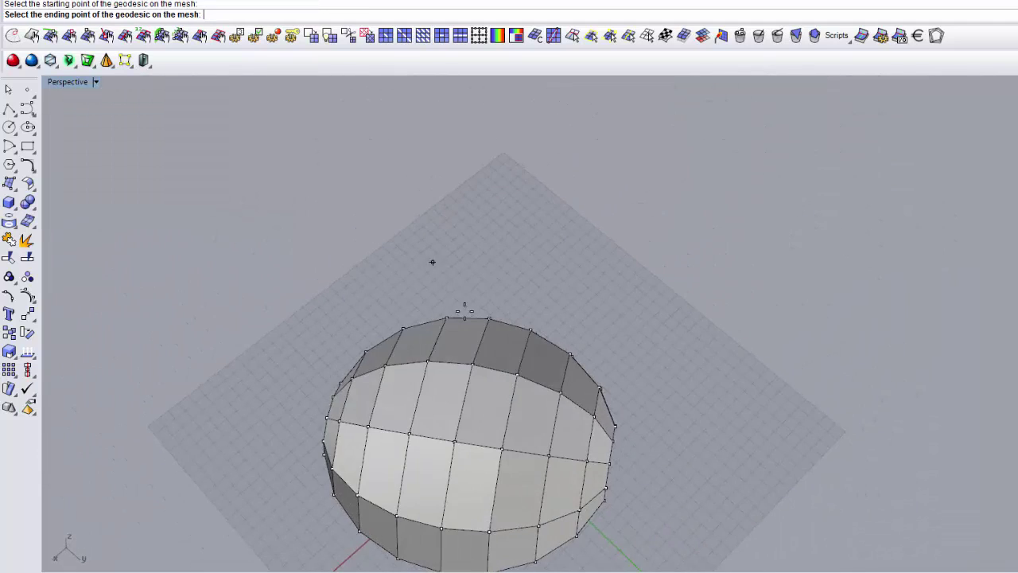
pyautogui.scroll(3, 620, 460)
pyautogui.scroll(2, 620, 460)
pyautogui.click(606, 417)
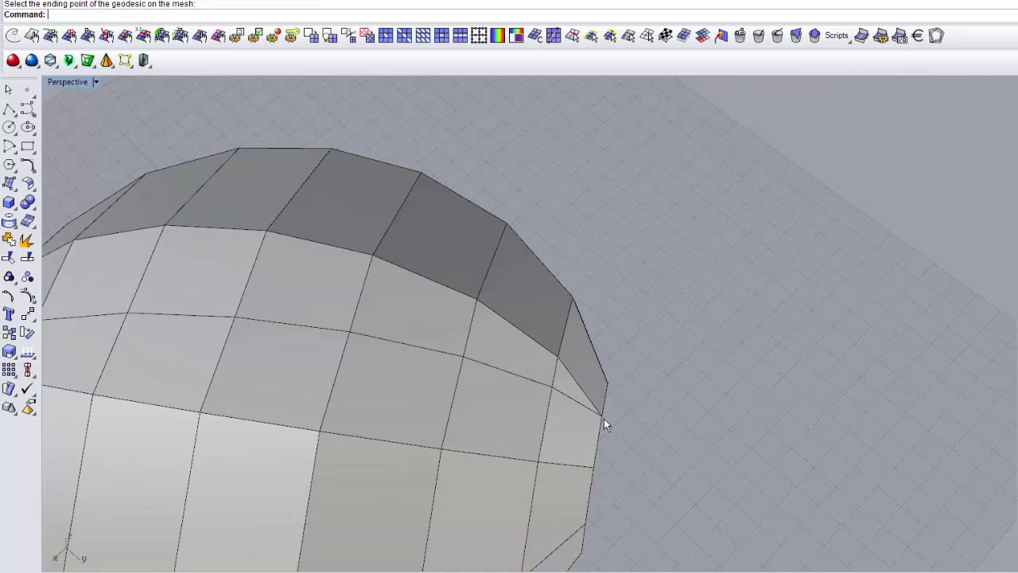
pyautogui.scroll(-4, 545, 437)
pyautogui.moveTo(698, 387)
pyautogui.mouseDown(button='right')
pyautogui.moveTo(684, 297)
pyautogui.moveTo(631, 302)
pyautogui.moveTo(673, 315)
pyautogui.moveTo(700, 277)
pyautogui.moveTo(705, 241)
pyautogui.moveTo(705, 277)
pyautogui.moveTo(659, 334)
pyautogui.moveTo(645, 334)
pyautogui.moveTo(575, 394)
pyautogui.moveTo(531, 394)
pyautogui.mouseUp(button='right')
# Step: Extract the dome mesh's edge polylines, hide the mesh, and select the geodesic curve
pyautogui.click(531, 394)
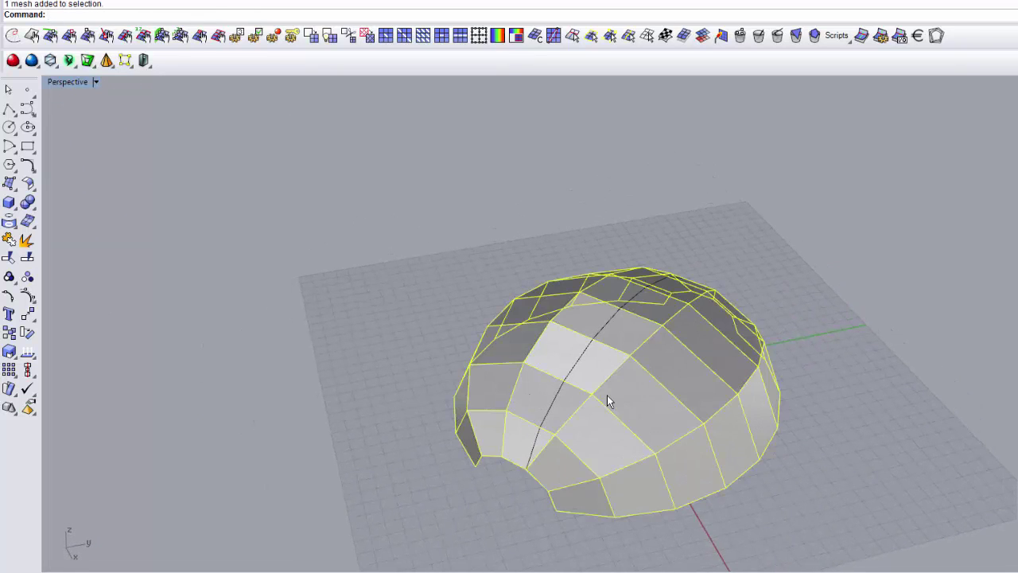
pyautogui.click(628, 35)
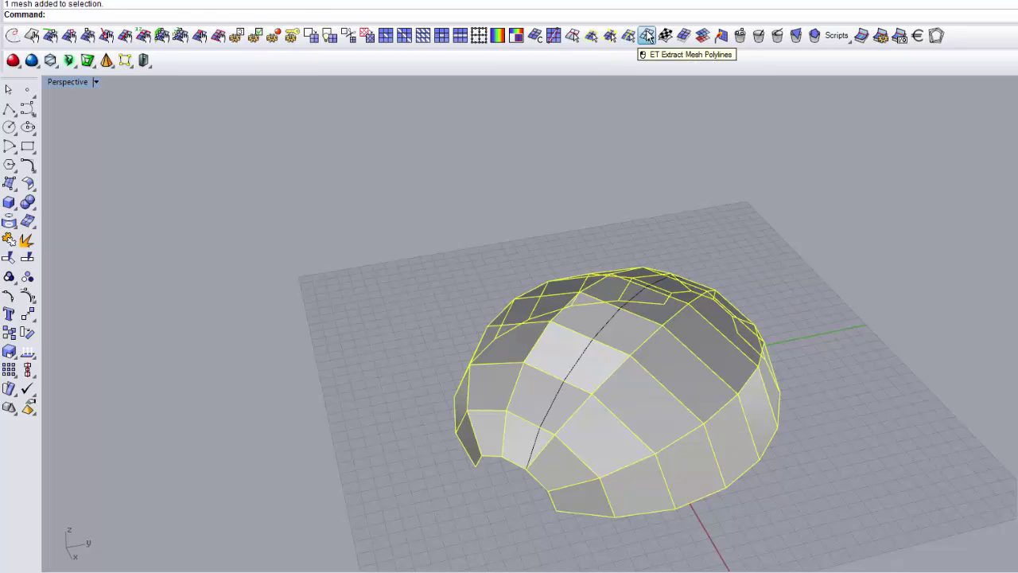
pyautogui.rightClick(359, 285)
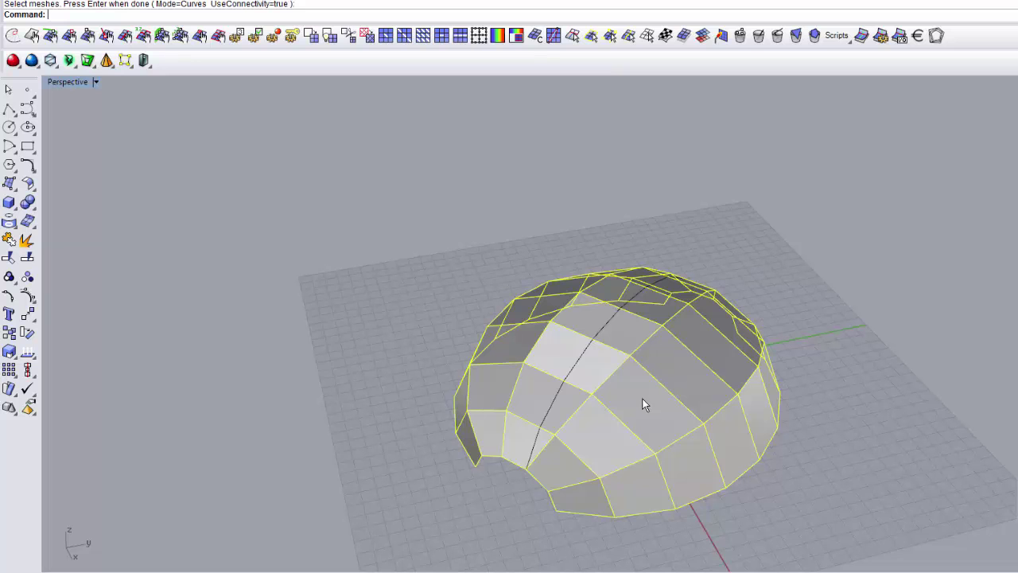
pyautogui.write('Hide')
pyautogui.press('Return')
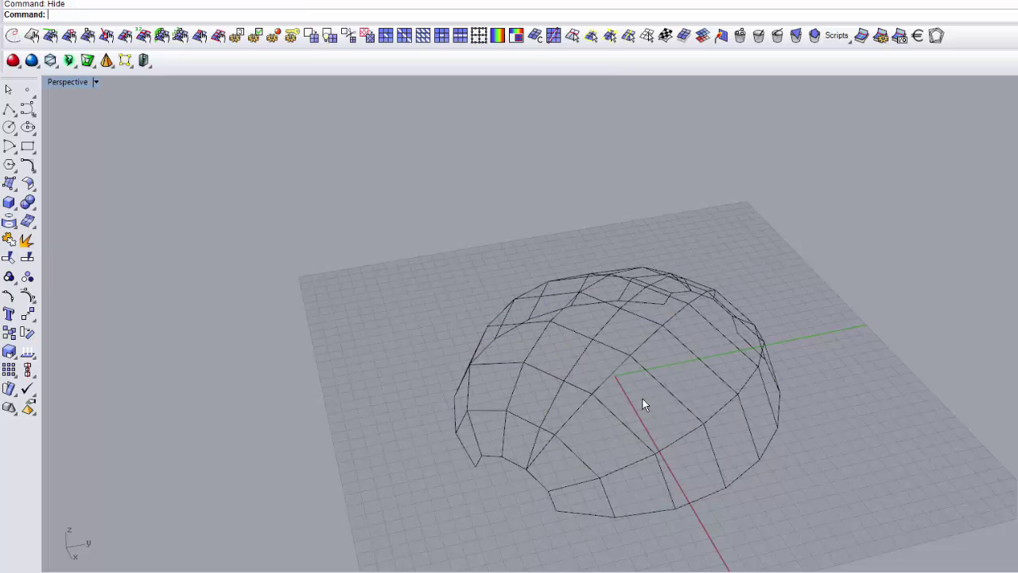
pyautogui.moveTo(609, 376); pyautogui.dragTo(629, 301, button='right')
pyautogui.click(604, 380)
# Step: Build a new mesh from all 13 curves, including the geodesic, and orbit to inspect it
pyautogui.moveTo(777, 477); pyautogui.dragTo(446, 175)
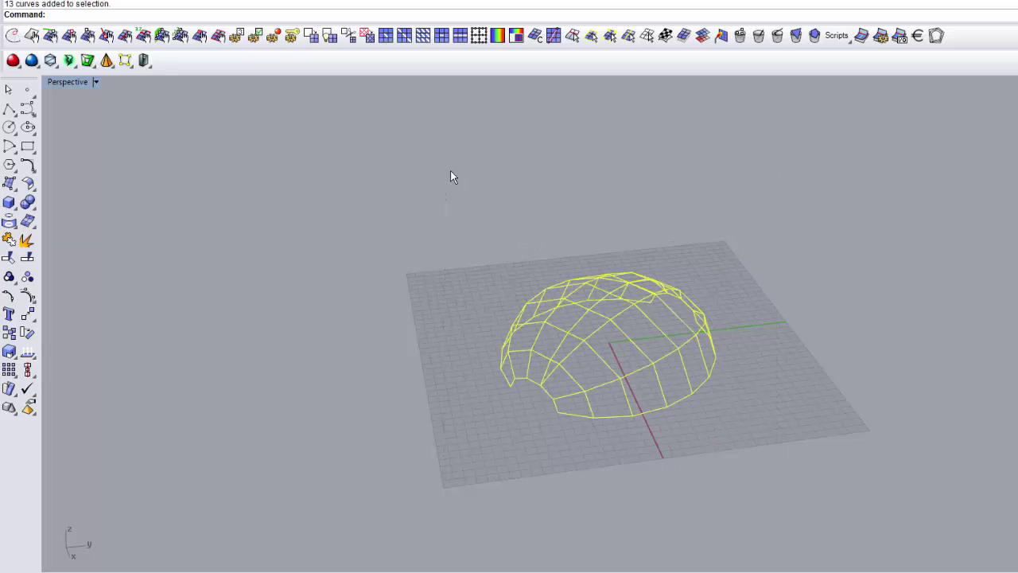
pyautogui.click(366, 37)
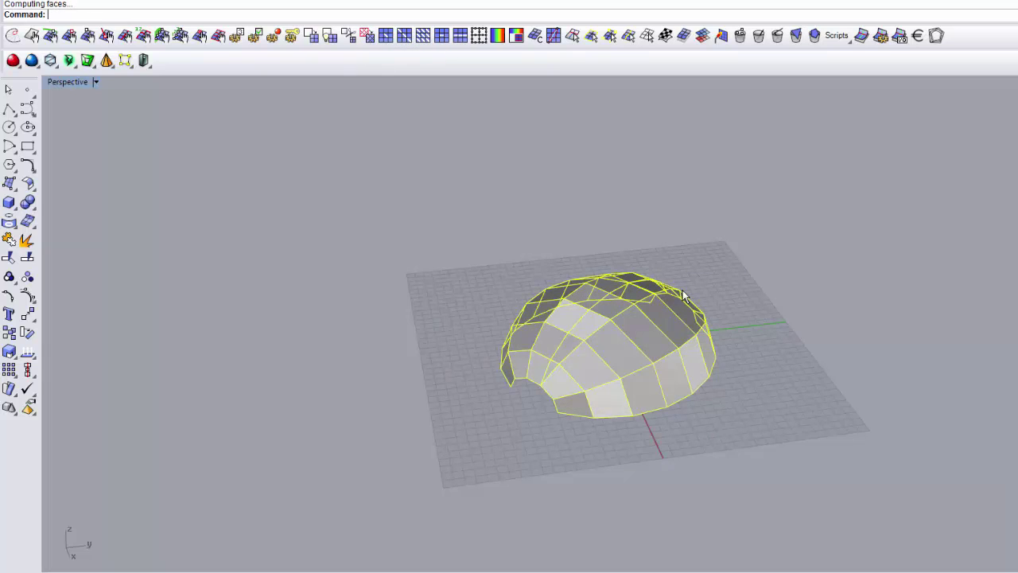
pyautogui.scroll(4, 589, 350)
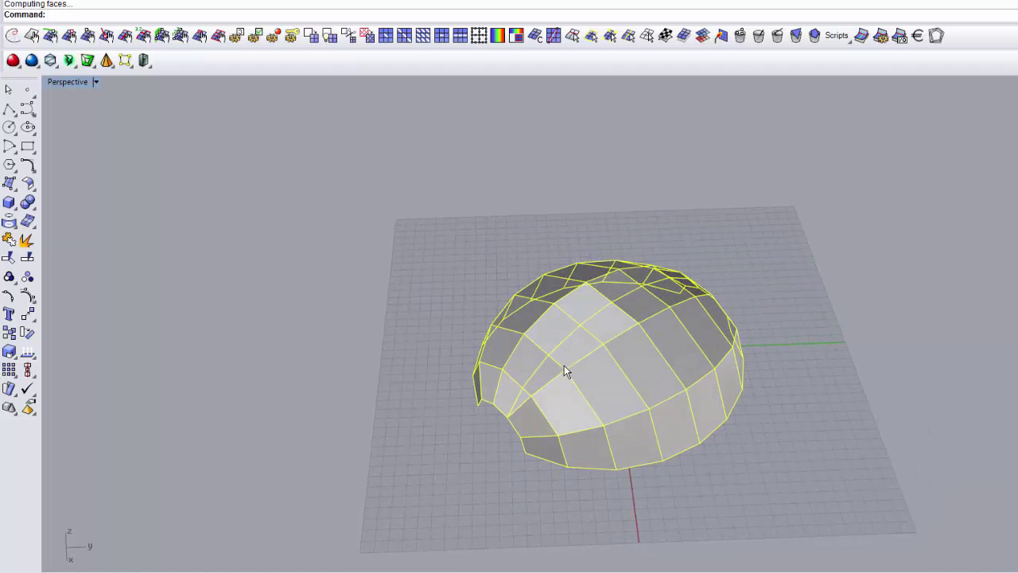
pyautogui.click(824, 396)
pyautogui.moveTo(824, 396); pyautogui.dragTo(747, 397, button='right')
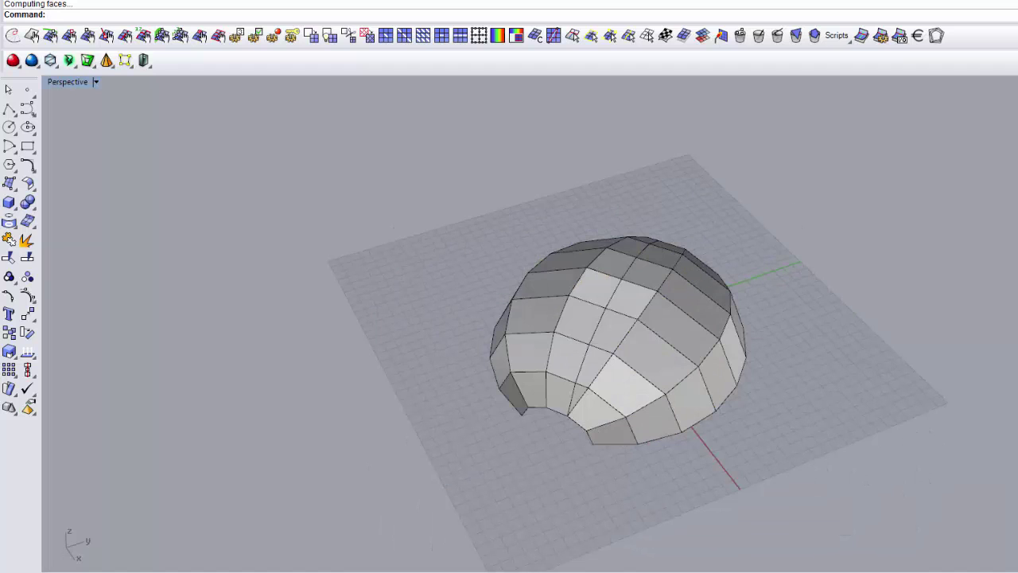